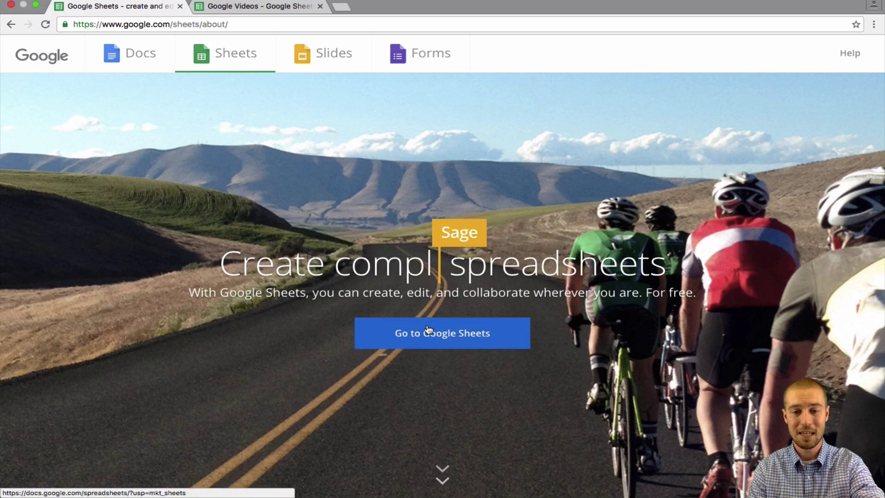
- Go from the Google Sheets about page to the Sheets home page in a new tab
left_click(386, 341)
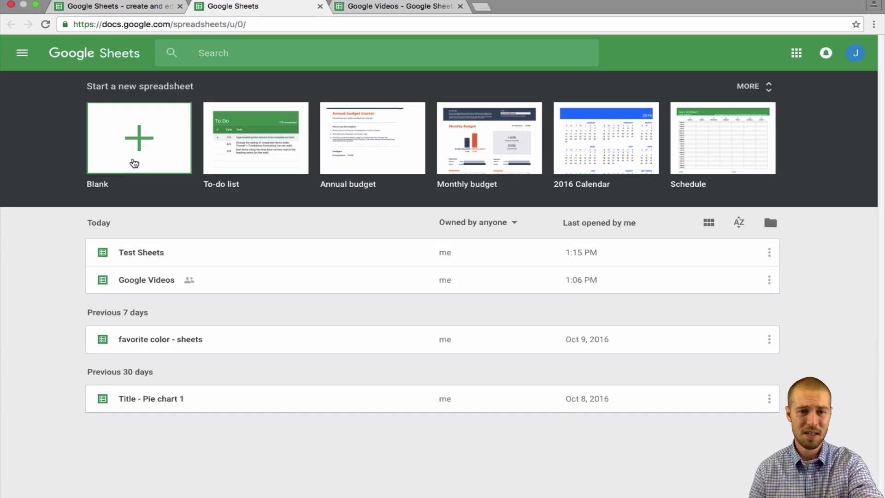
- Create an Untitled spreadsheet from the Blank template
left_click(134, 164)
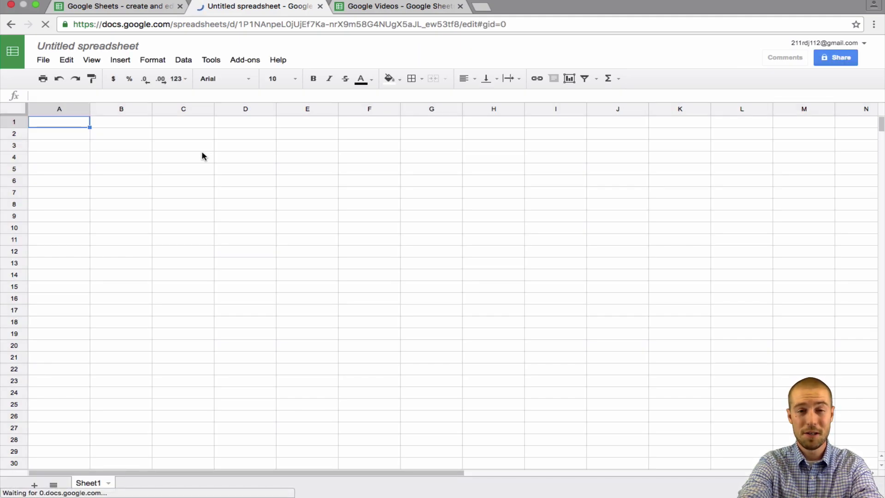
- Rename the spreadsheet to 'Test Chart'
left_click(86, 47)
type("Test Chart")
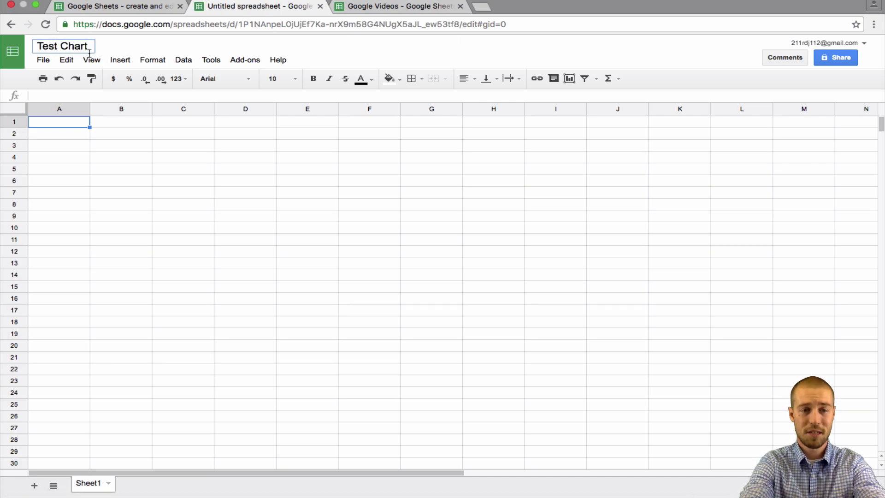
left_click(84, 204)
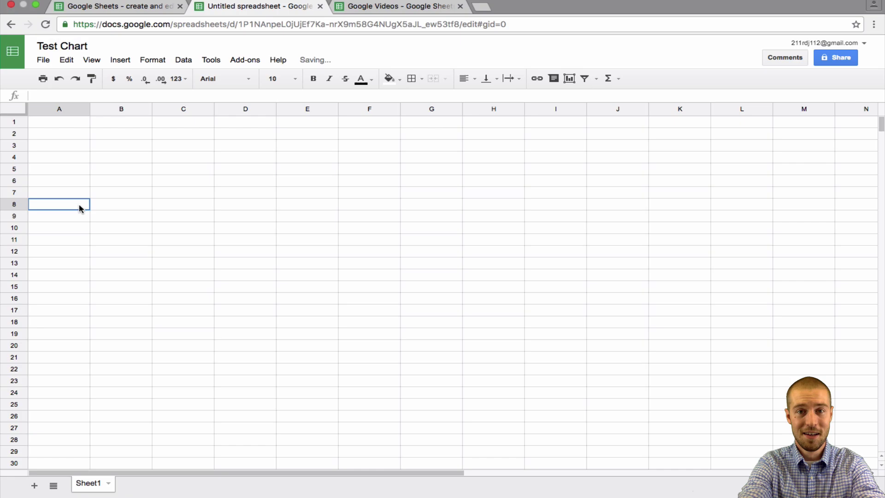
- Enter the heading 'Favorite Pizza' in cell B6
left_click(134, 186)
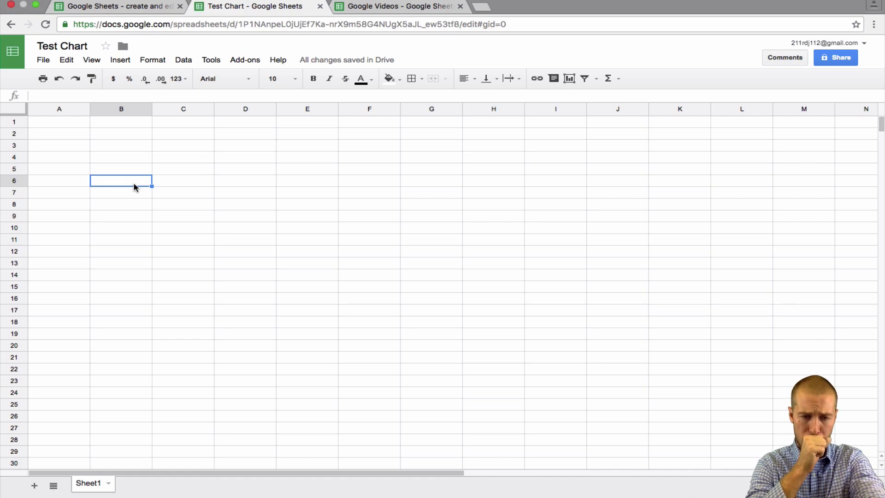
type("Fab")
key("BackSpace")
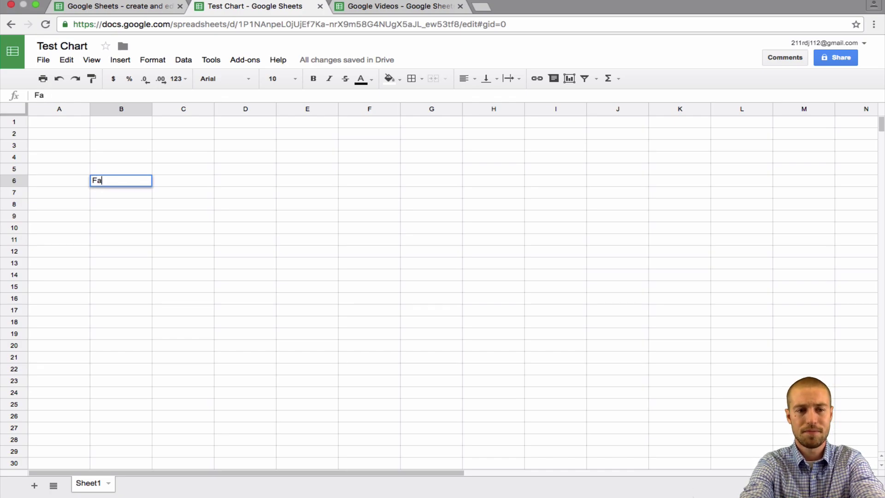
type("vorite Pizza")
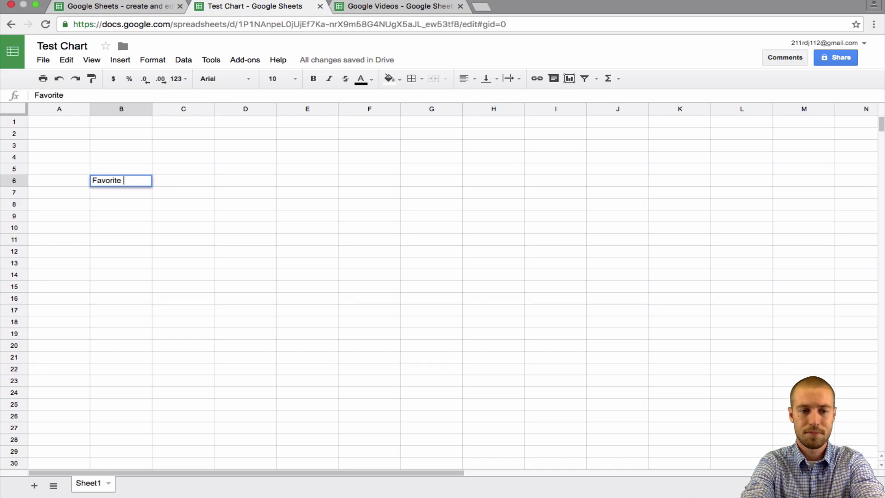
key("Return")
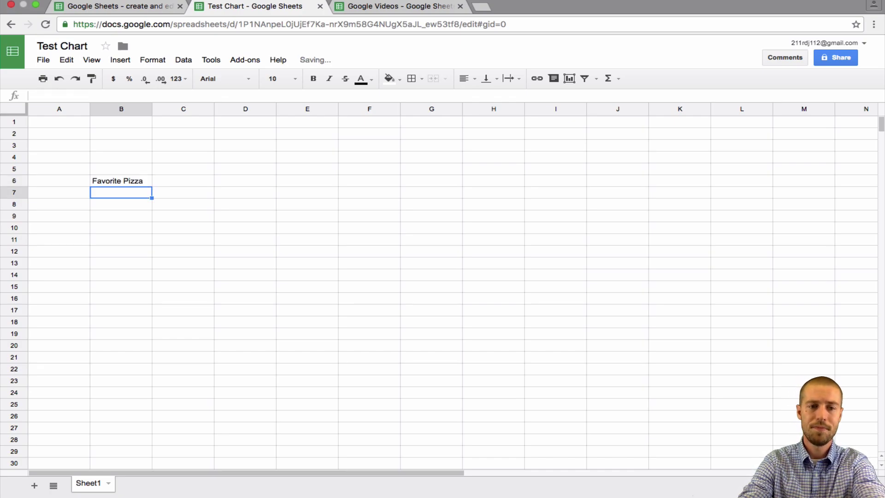
key("Right")
key("Left")
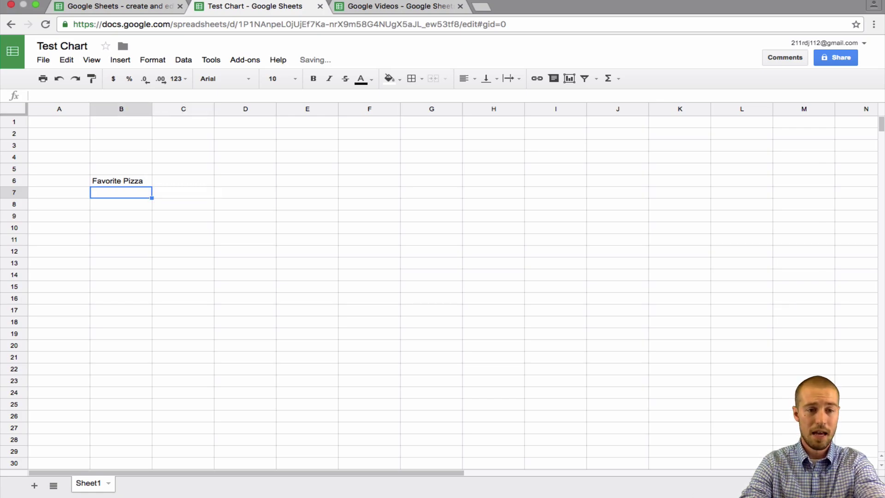
- Enter Cheese, Pepperoni and Sausage in B7:B9
type("Ch")
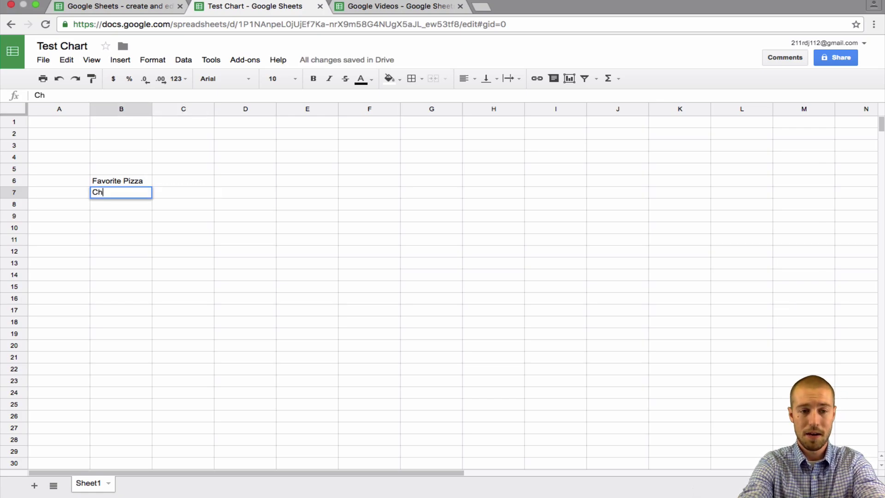
type("eese")
key("Return")
type("Pepperio")
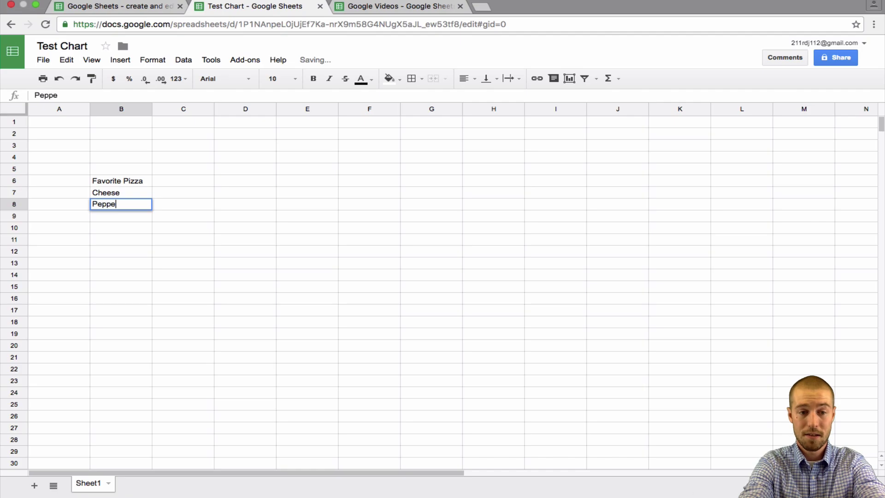
key("BackSpace")
key("BackSpace")
type("o")
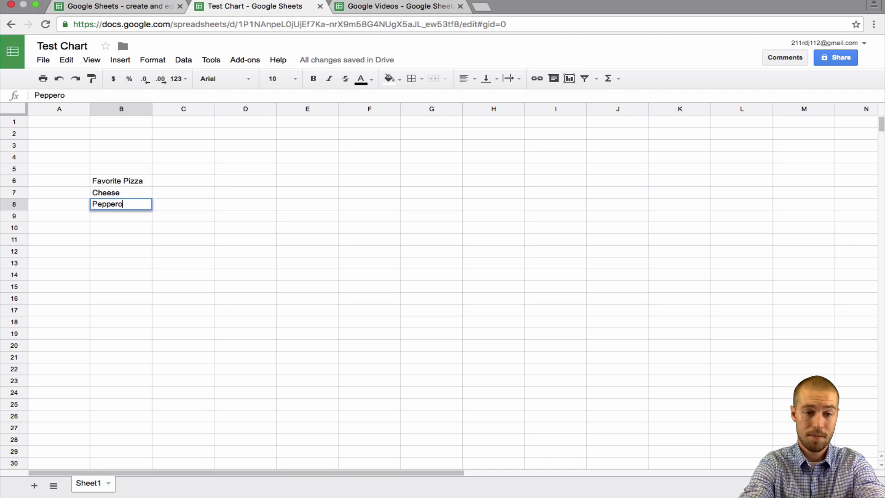
type("inni")
key("Return")
type("Sausage")
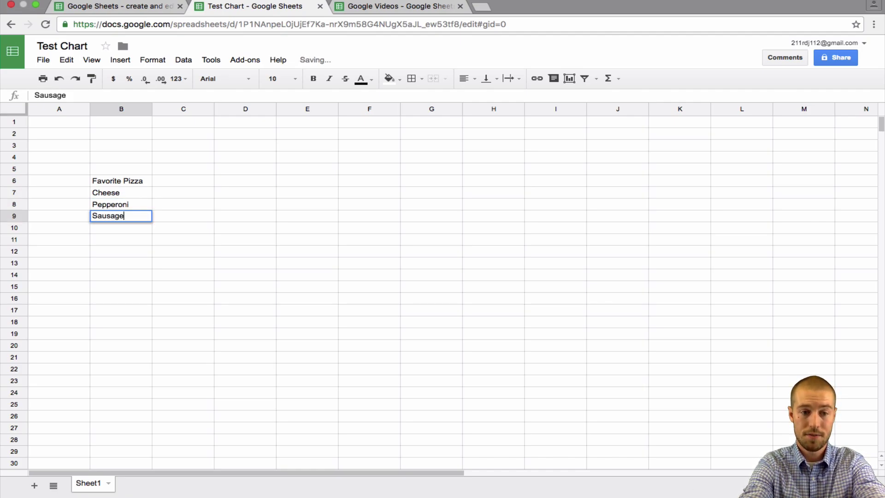
key("Return")
- Add Hawaiian in B10, correcting its spelling, and Veggie in B11
type("Hawaiin")
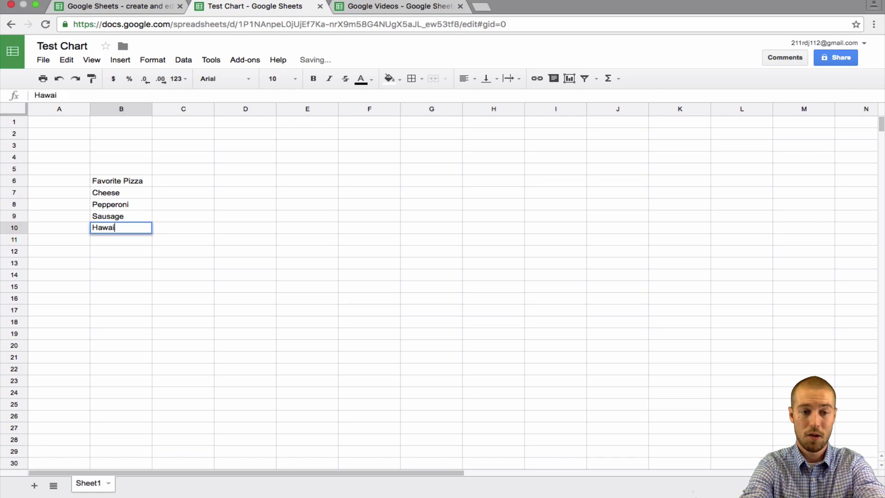
key("Return")
key("Up")
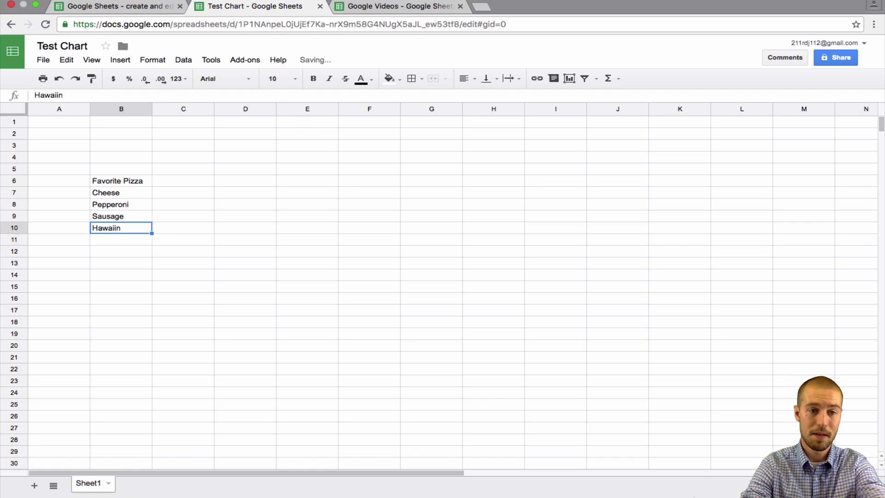
left_click(60, 94)
type("a")
key("shift+Return")
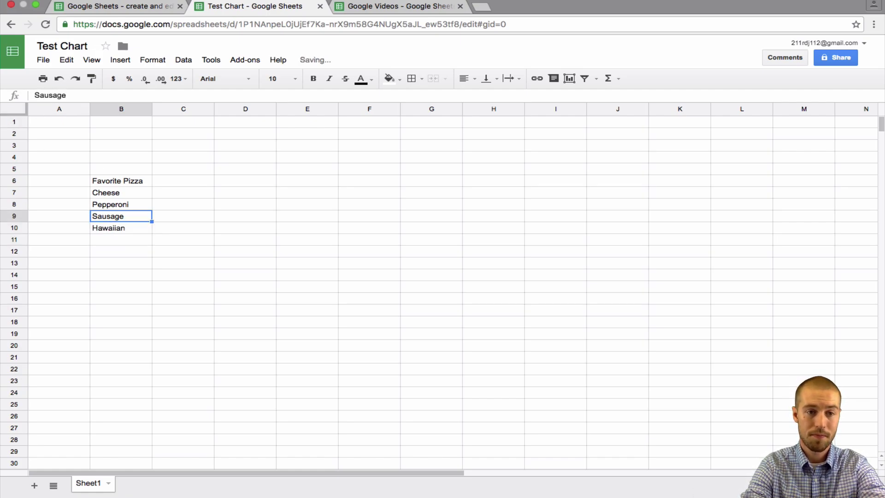
left_click(120, 240)
type("Veggi")
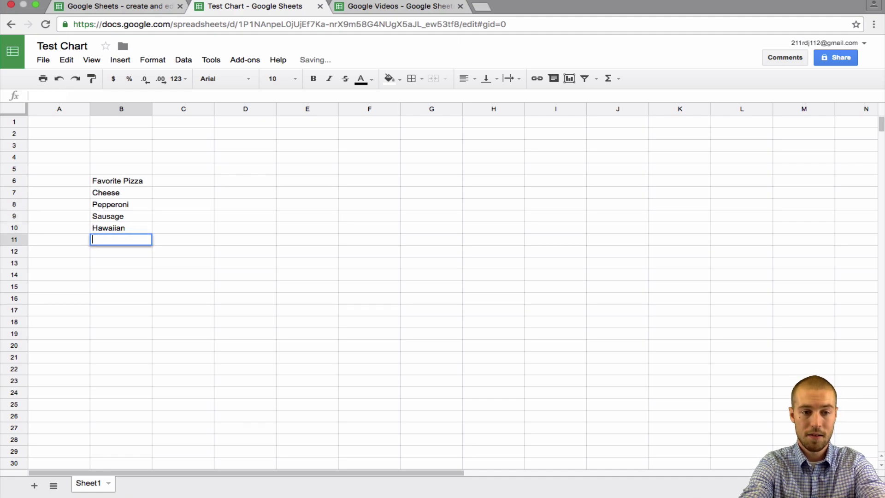
type("e")
key("Return")
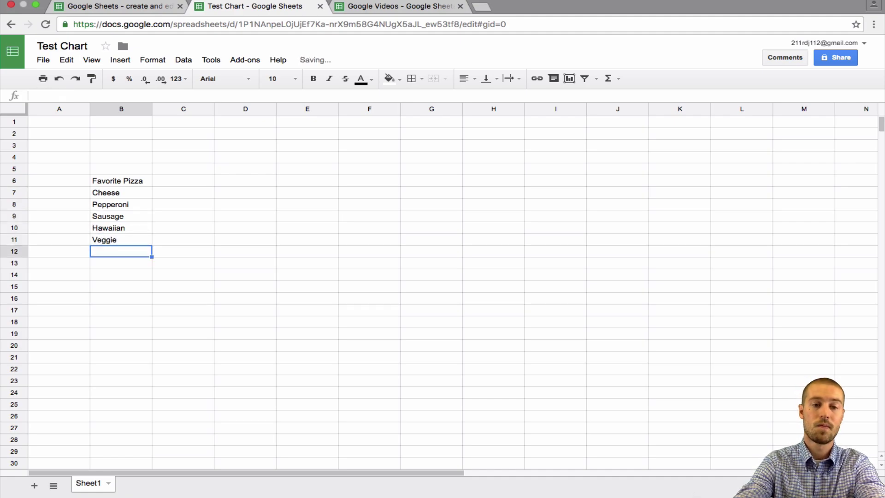
key("Up")
key("Up")
key("Right")
key("Right")
key("Left")
key("Left")
key("Right")
key("Up")
key("Up")
key("Up")
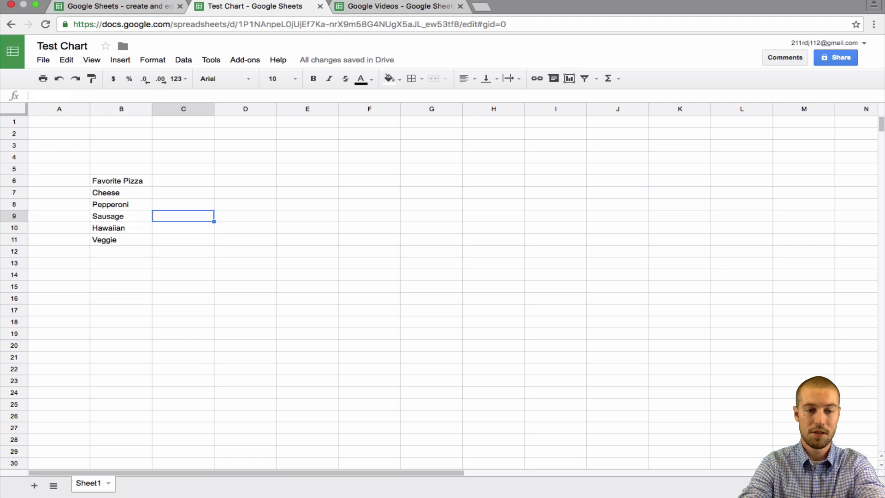
key("Left")
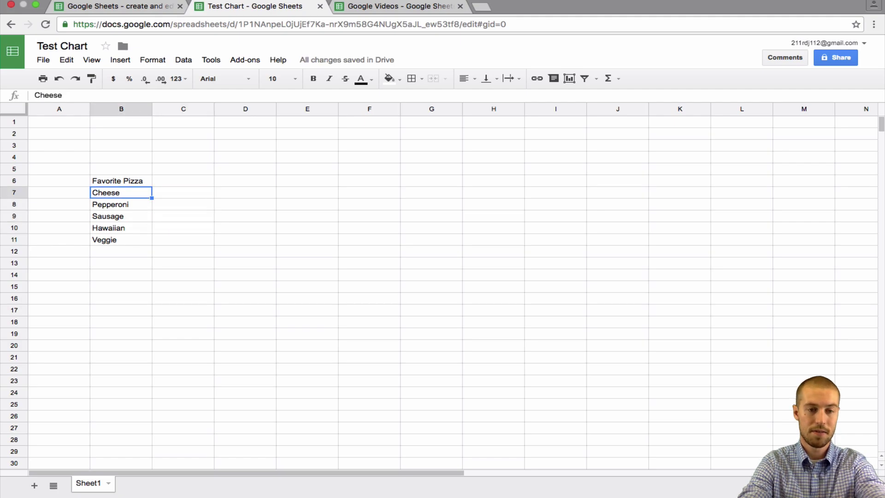
key("Left")
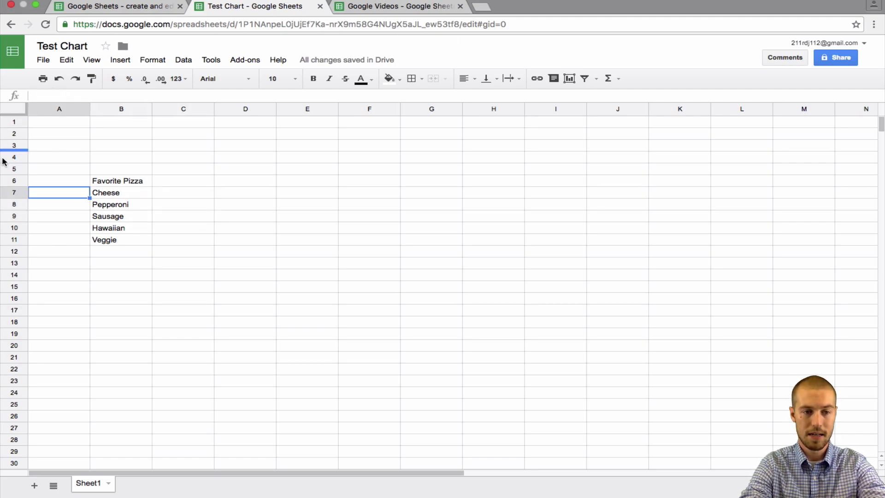
- Insert a row above Cheese with headers 'Types of Pizza' and 'Number of People'
left_click(14, 192)
right_click(16, 192)
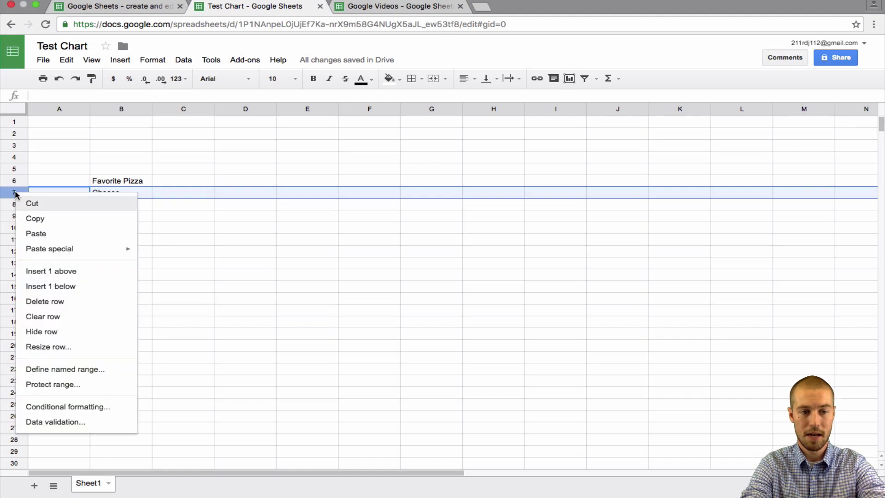
left_click(46, 274)
left_click(110, 197)
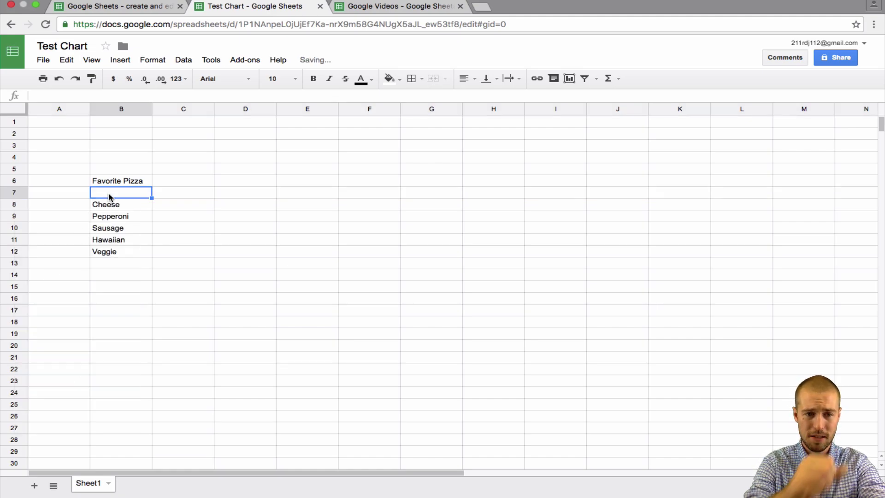
type("Typ")
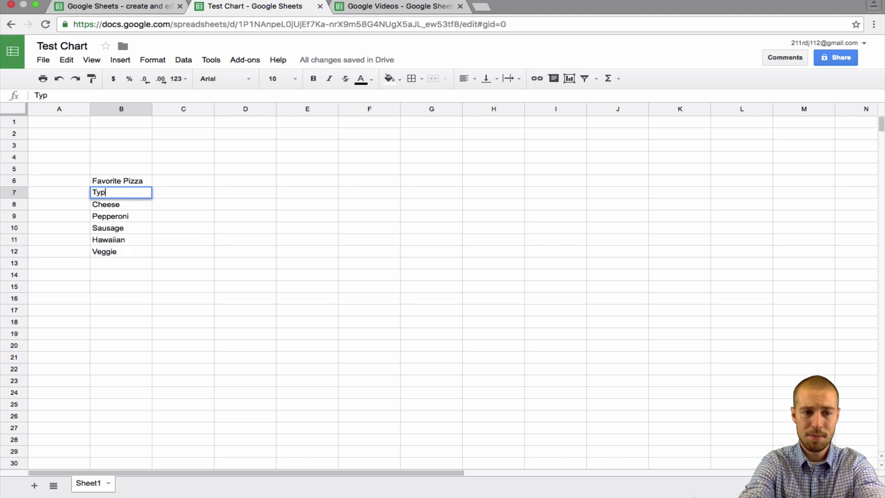
type("es of Pizza")
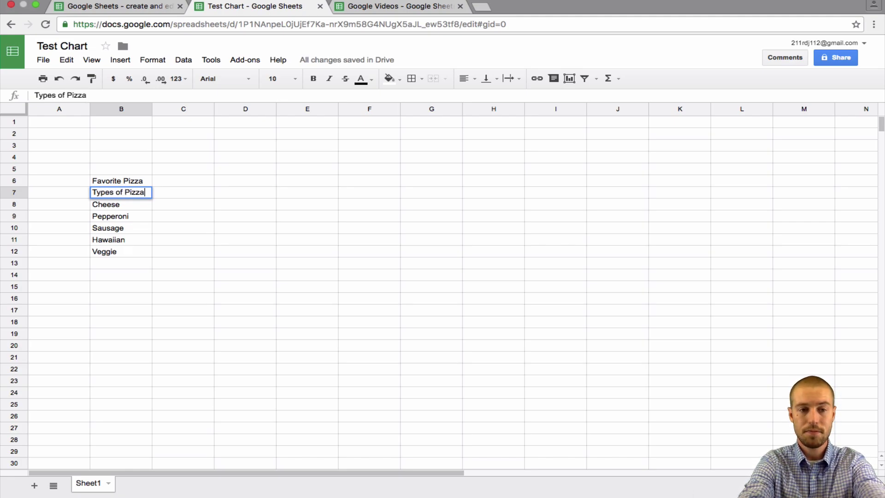
key("Tab")
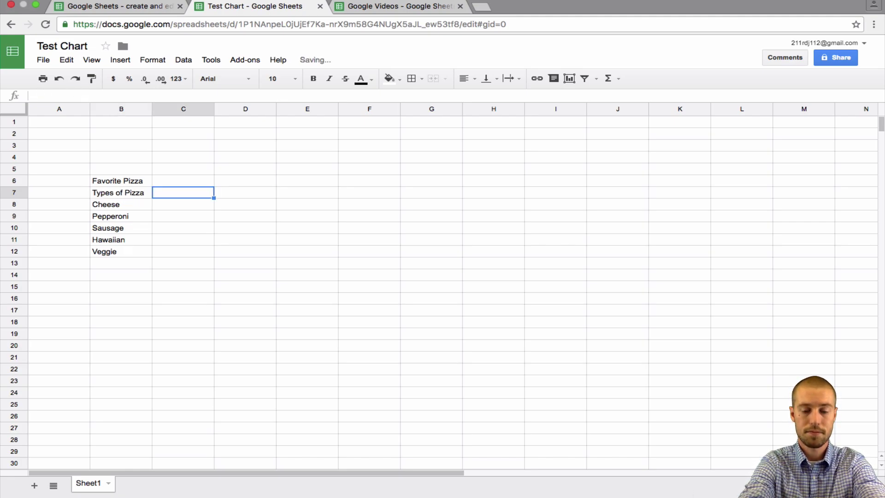
type("Numbe")
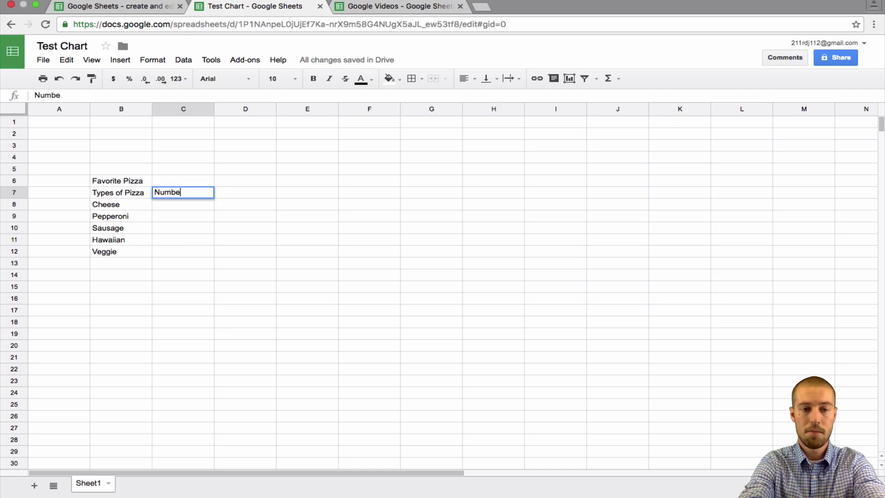
type("r of People")
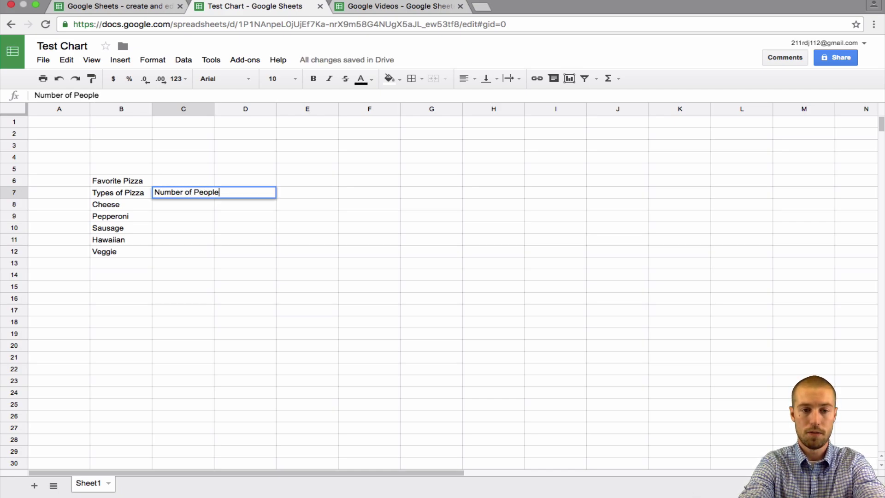
key("Return")
- Enter counts 35, 10, 10 and 20 for Cheese, Pepperoni, Sausage and Hawaiian
left_click(183, 204)
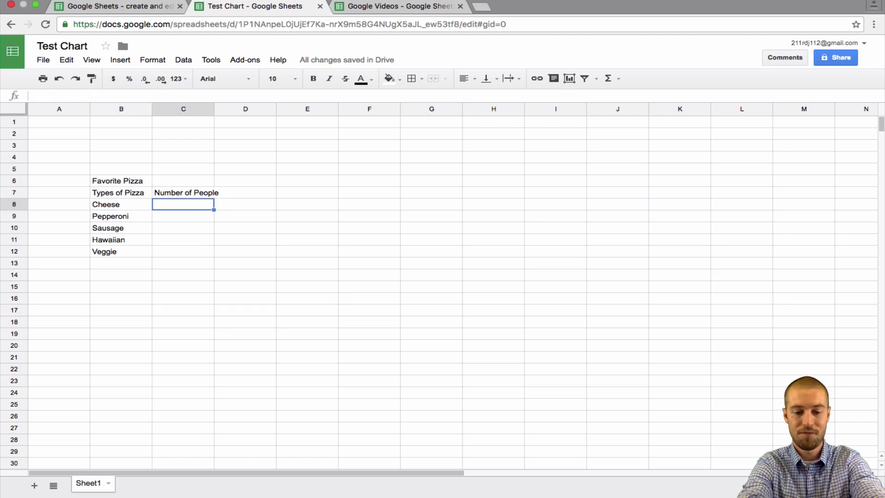
type("35")
key("Return")
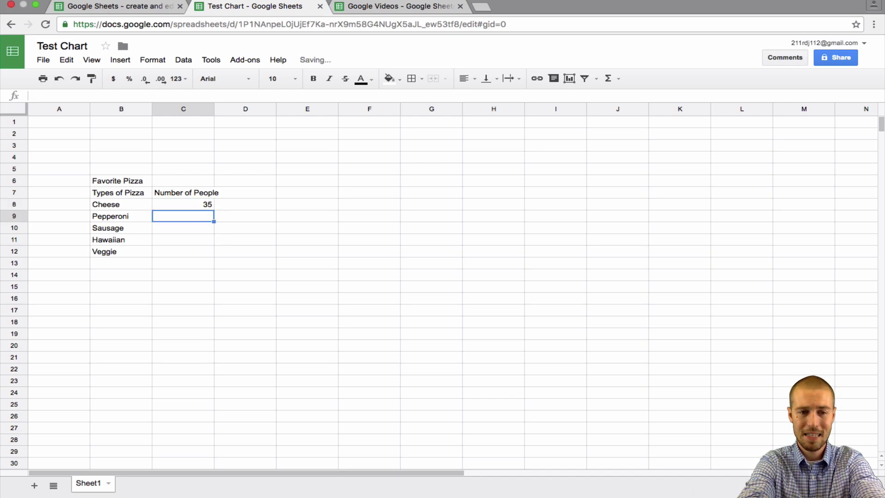
type("10")
key("Return")
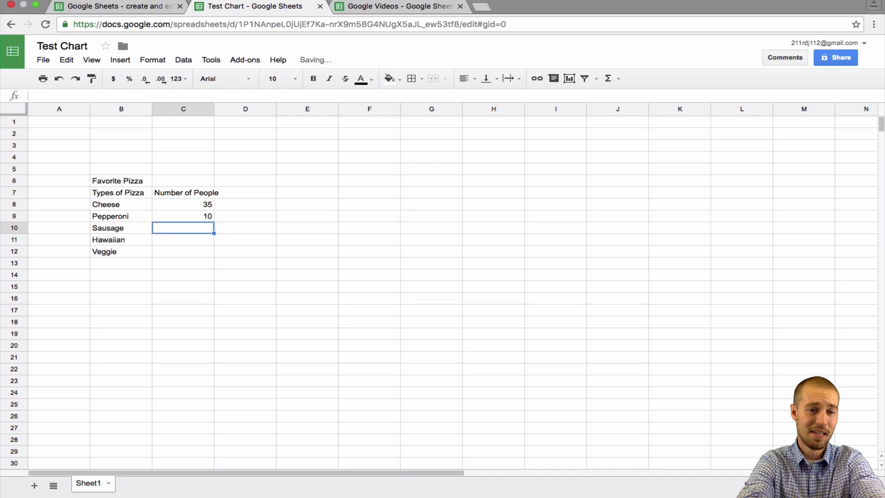
type("10")
key("Return")
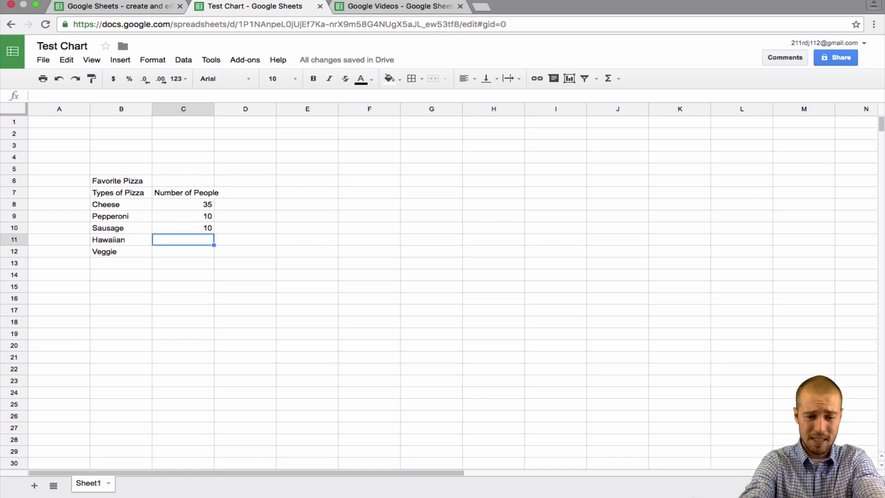
type("20")
key("Return")
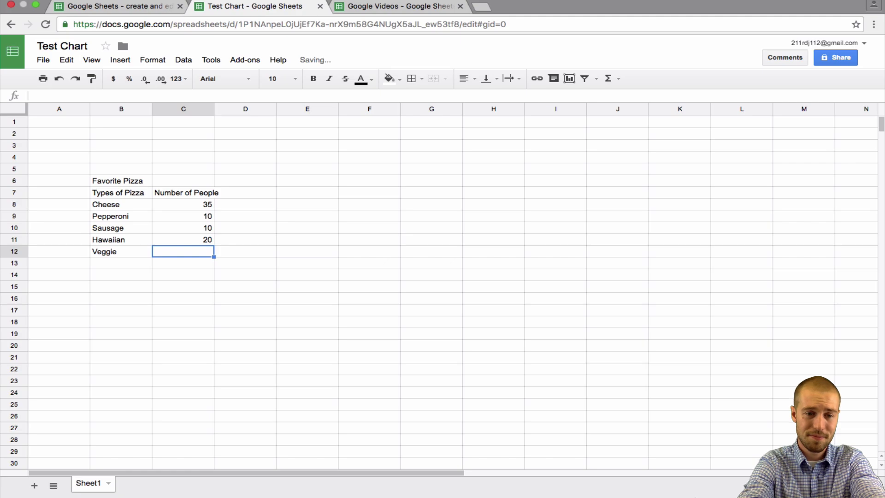
- Put a SUM formula of C8:C12 in C13
left_click(183, 262)
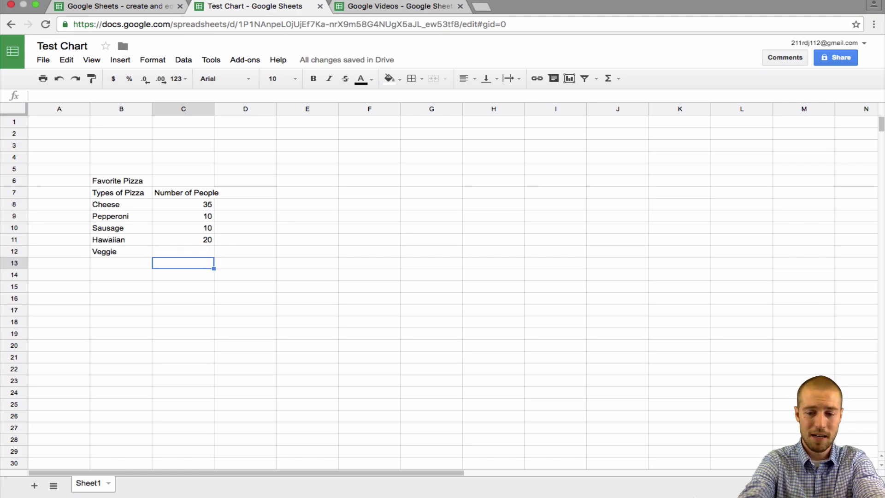
type("=su")
key("Tab")
key("Up")
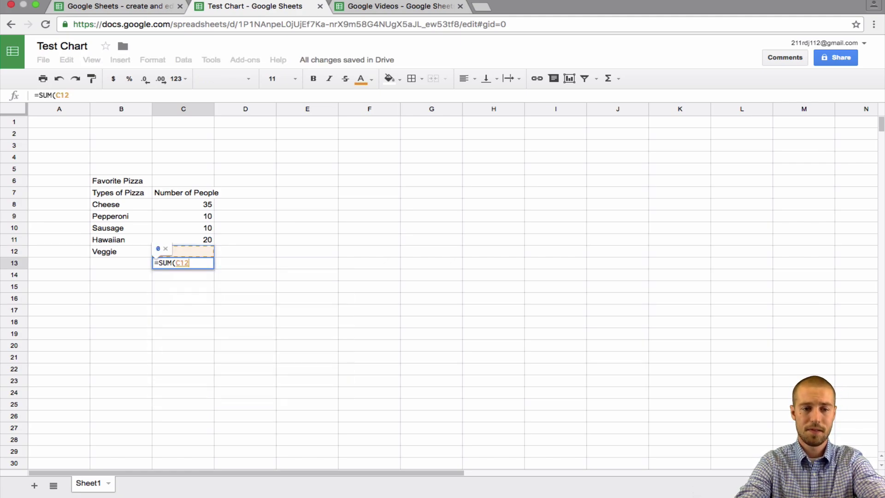
key("shift+Up")
key("shift+Up")
key("shift+Up")
key("shift+Up")
key("Return")
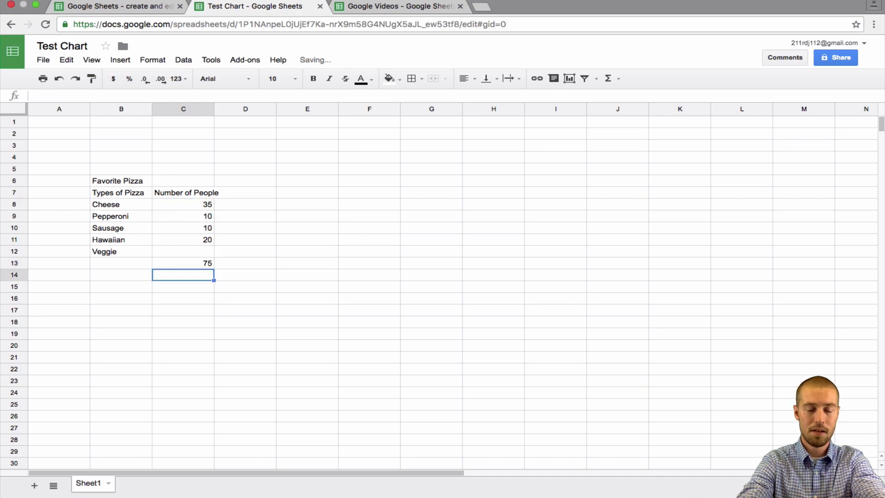
- Enter 25 as the Veggie count in C12
key("Up")
key("Up")
type("5")
key("BackSpace")
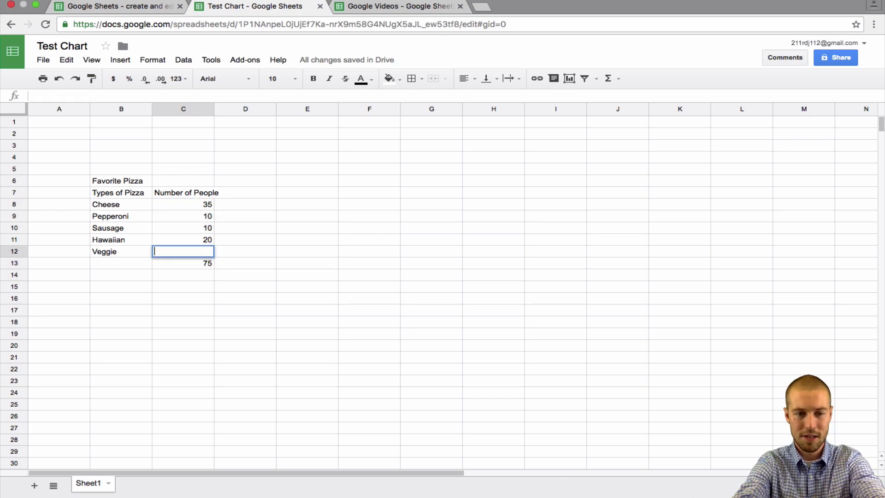
type("25")
key("Return")
- Label the total row 'Total' in B13 and check the sum of 100
left_click(121, 263)
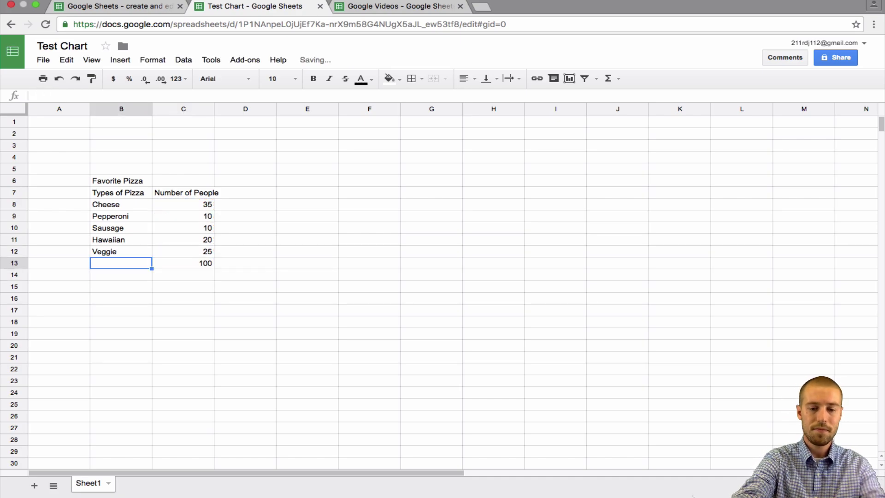
type("Total")
key("Return")
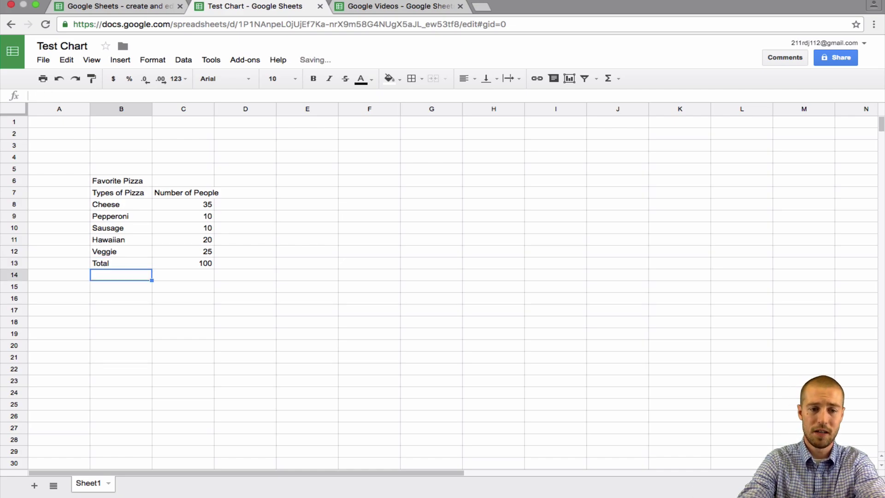
left_click(121, 262)
left_click(183, 262)
left_click(120, 263)
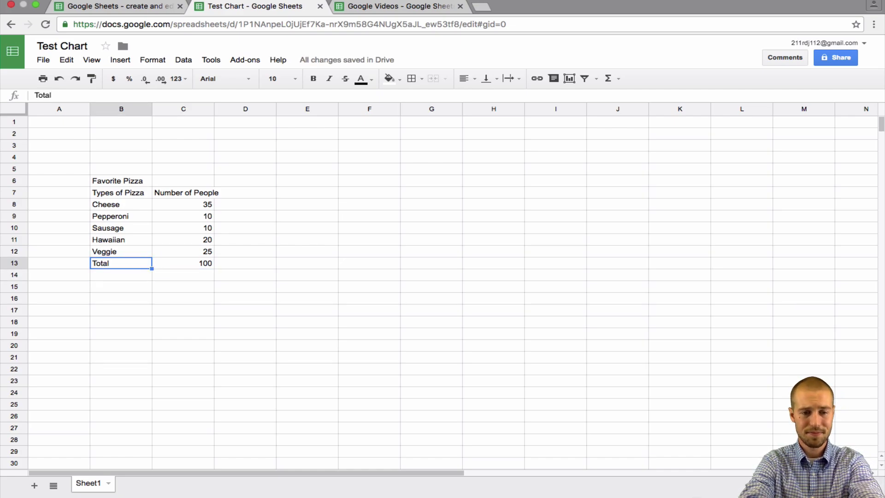
left_click(183, 263)
left_click(120, 262)
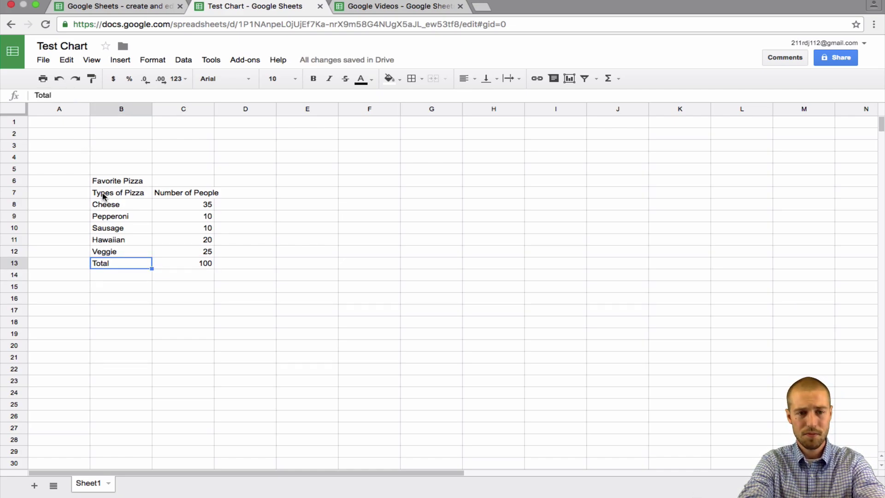
- Apply all borders to B7:C13 and widen column C to fit 'Number of People'
left_click_drag(97, 192, 188, 264)
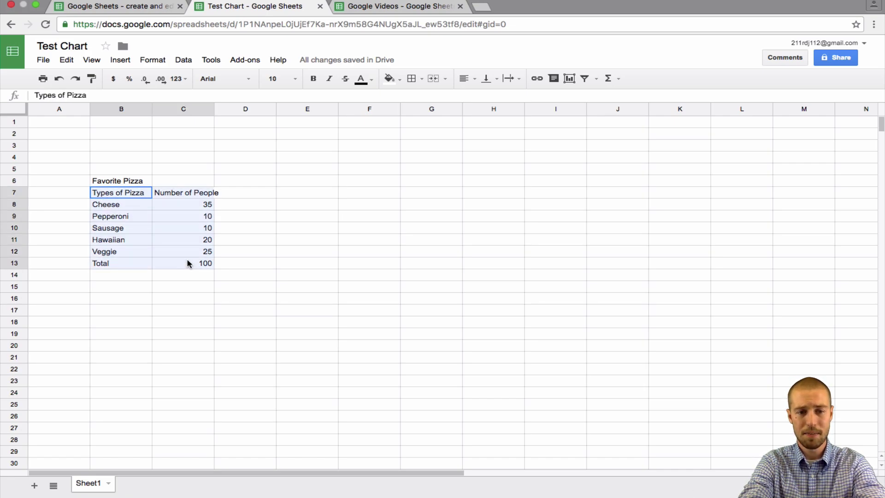
left_click(413, 78)
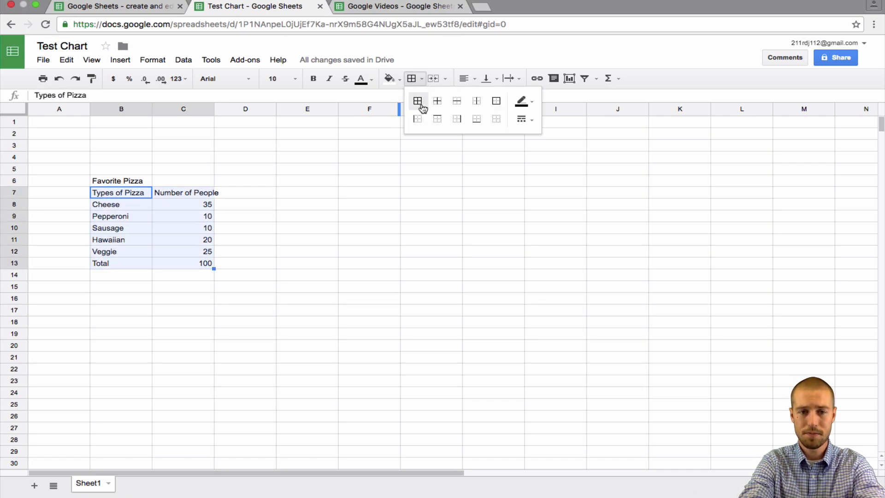
left_click(417, 102)
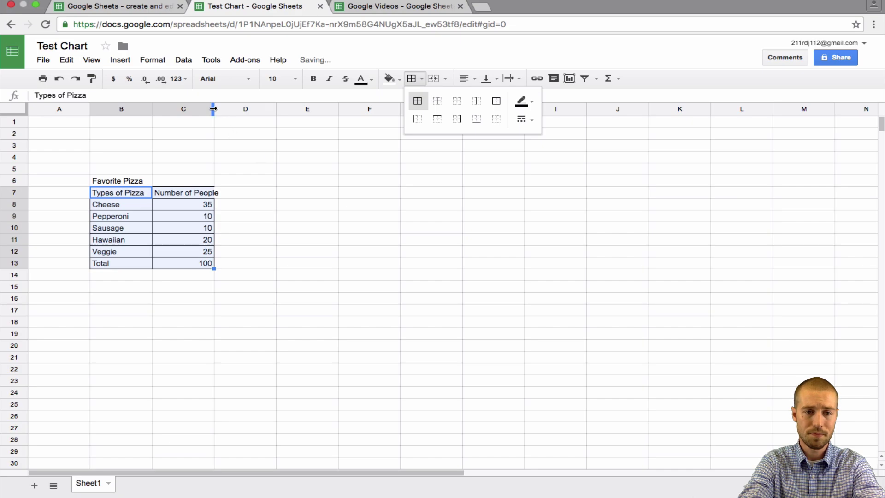
left_click_drag(213, 109, 220, 109)
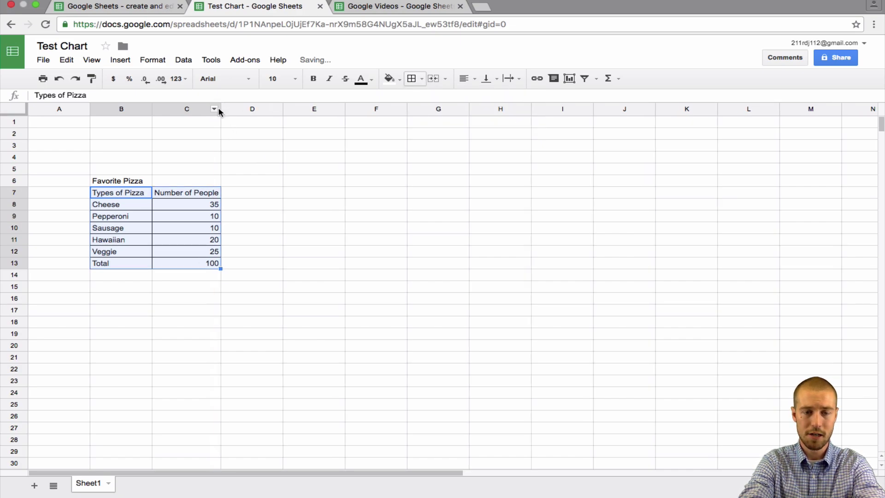
left_click(207, 194)
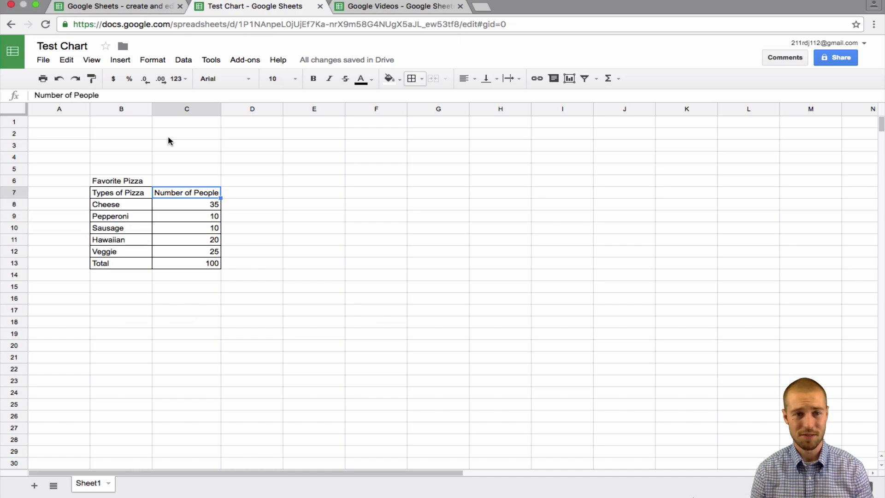
left_click(120, 60)
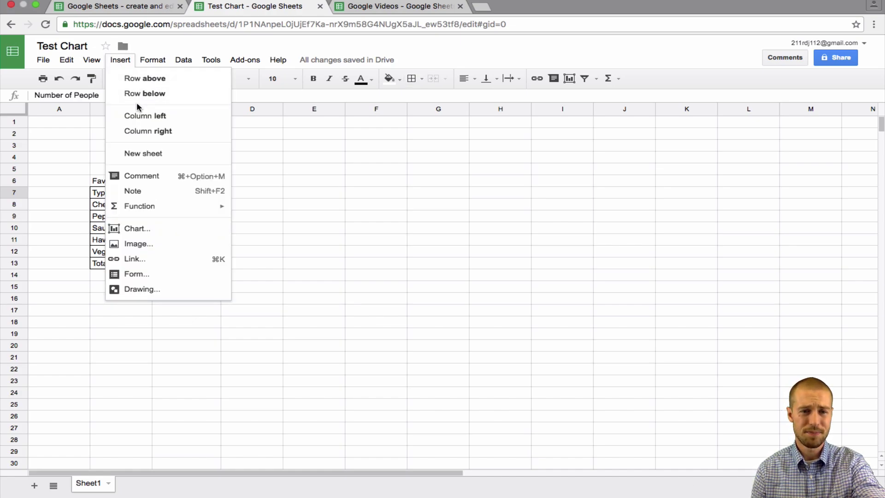
left_click(62, 183)
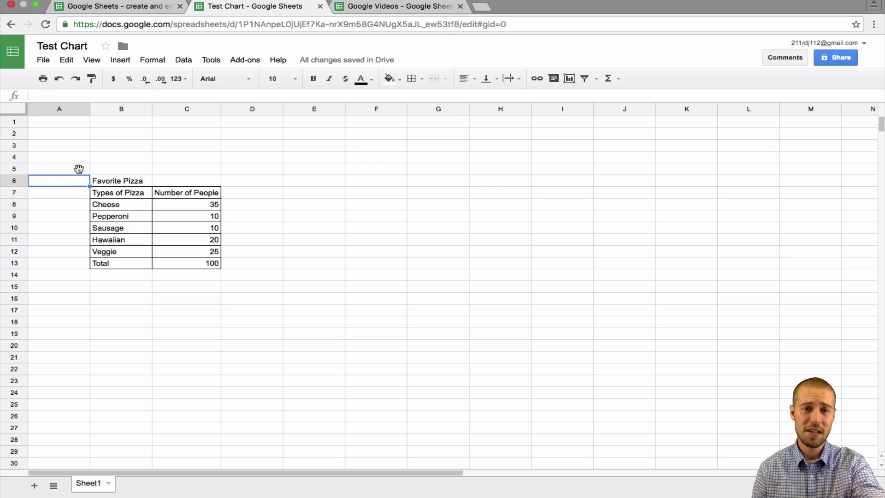
left_click(570, 79)
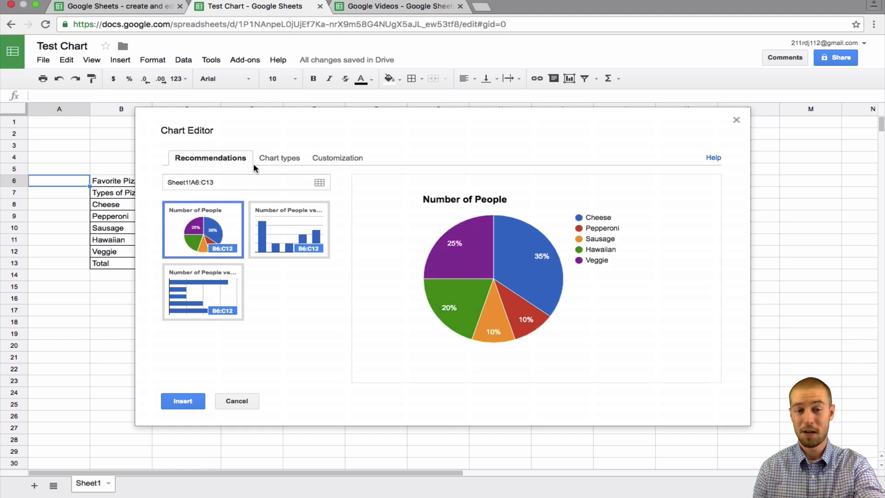
left_click(280, 160)
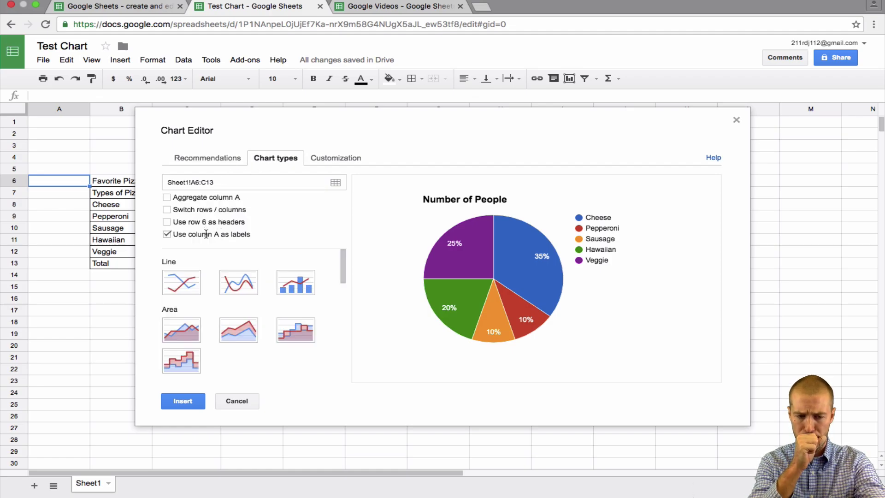
scroll(220, 299, "down", 10)
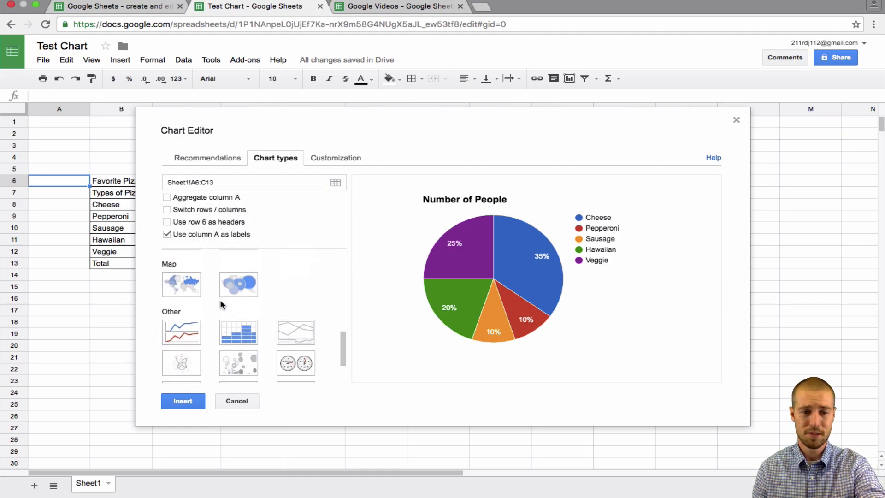
scroll(220, 299, "up", 4)
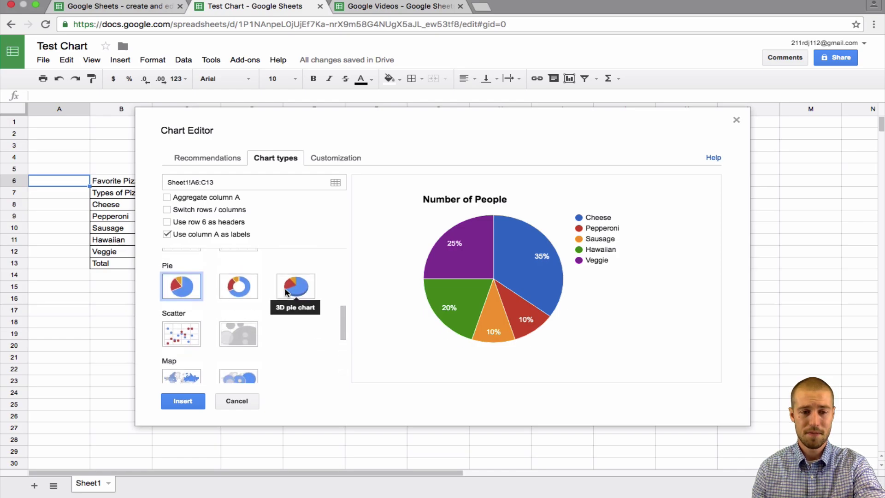
left_click(285, 292)
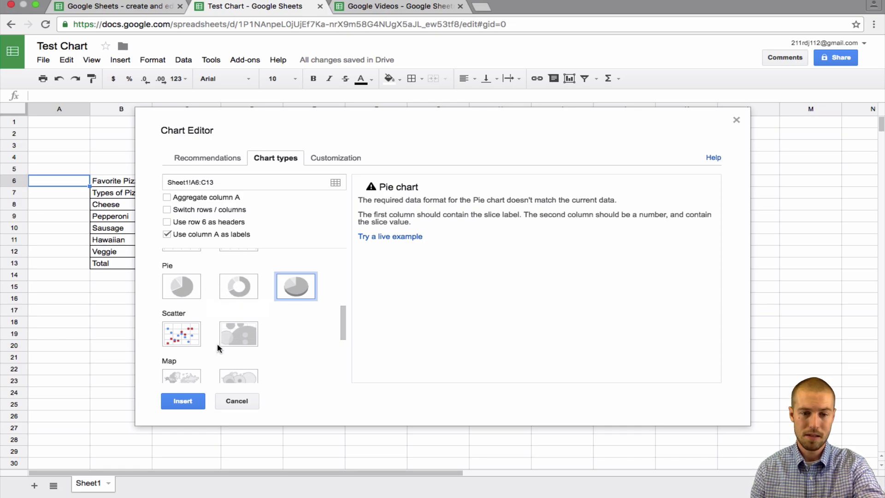
left_click(236, 401)
- Insert a chart from B7:C12, excluding Total, and browse to the pie chart types
left_click_drag(118, 191, 177, 265)
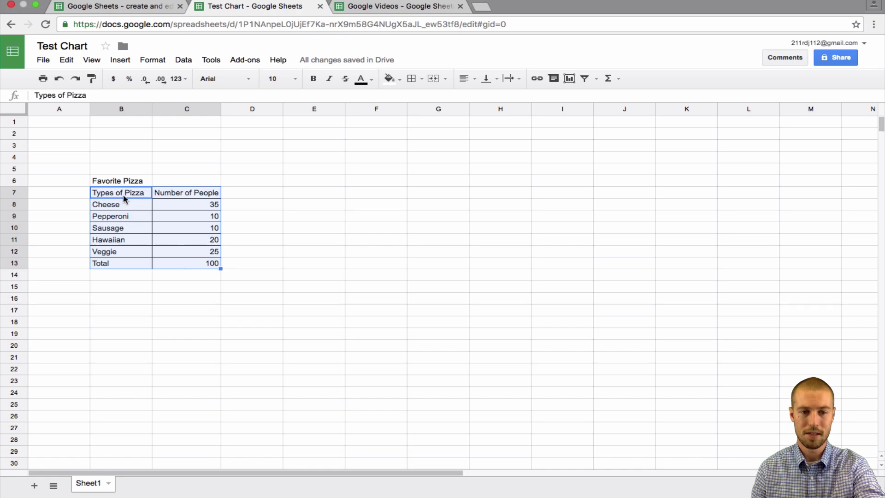
left_click_drag(123, 194, 200, 249)
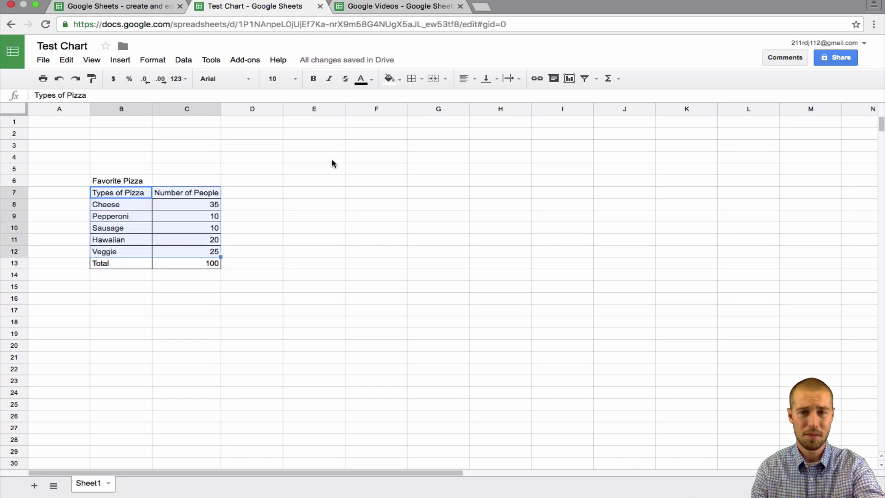
left_click(569, 79)
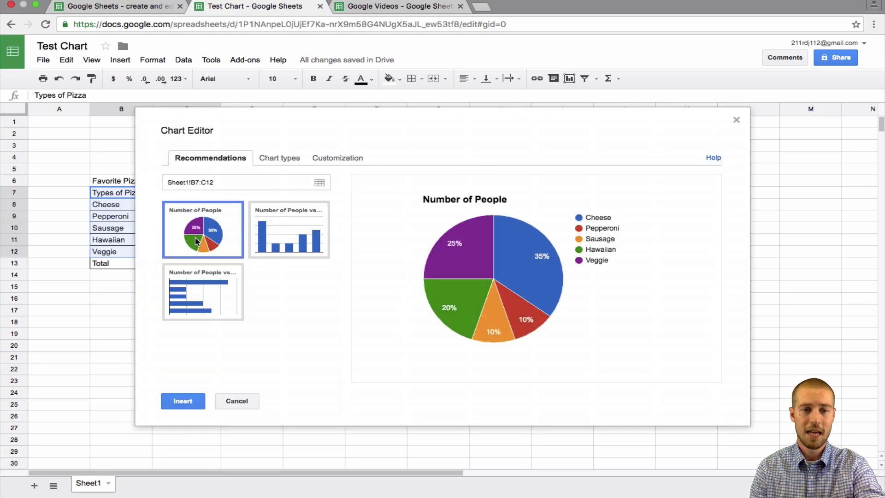
left_click(279, 158)
scroll(289, 268, "down", 3)
scroll(288, 285, "down", 5)
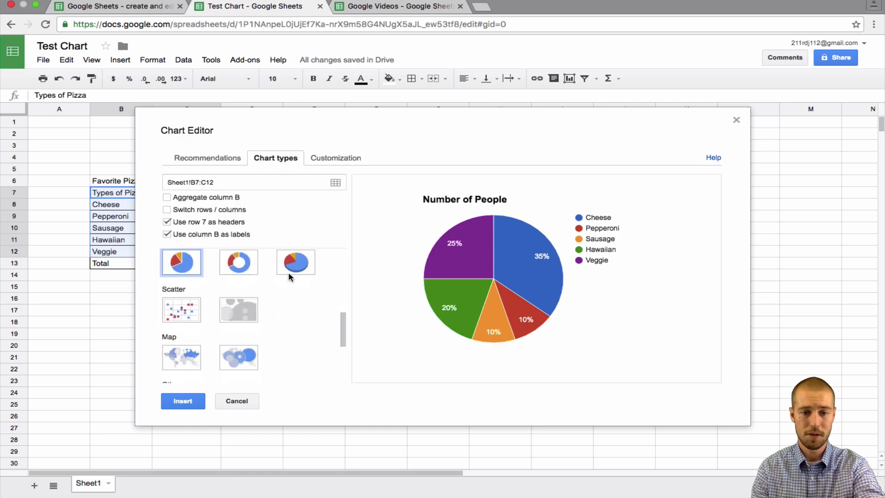
- Make it a 3D pie chart, move it right of the table, and title it 'Favorite Pizza'
left_click(293, 272)
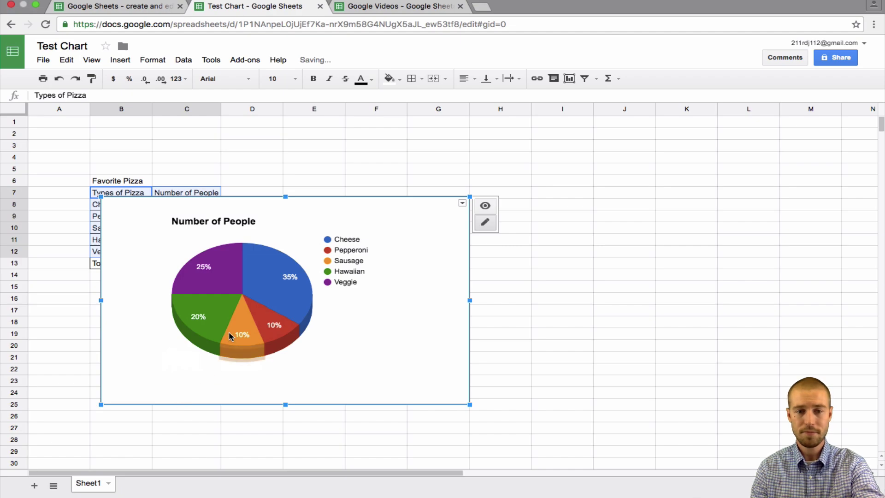
left_click_drag(286, 231, 464, 195)
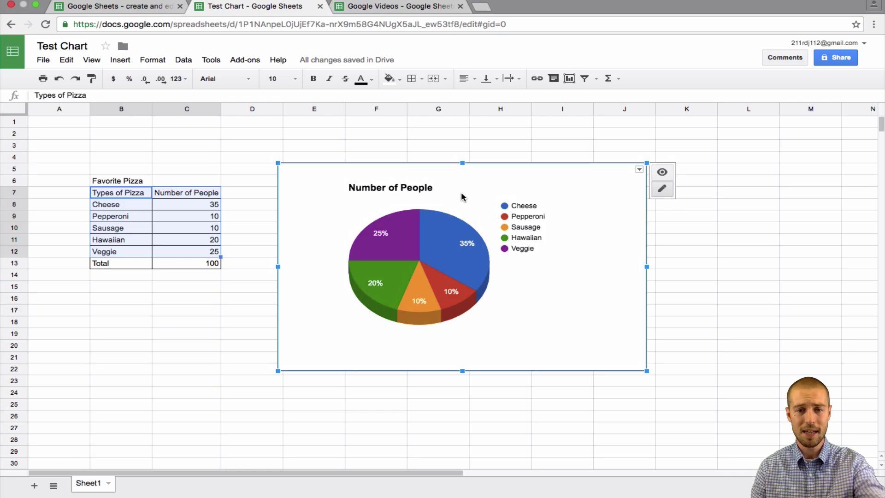
left_click(396, 189)
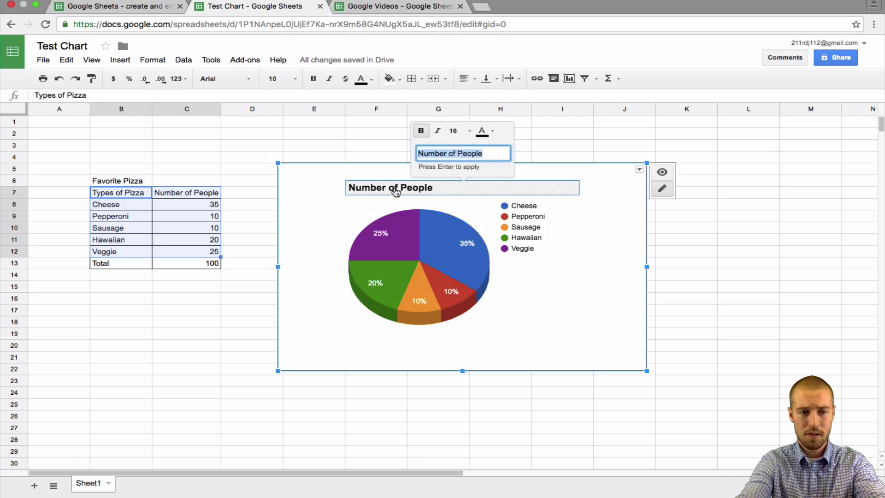
type("Favorite ")
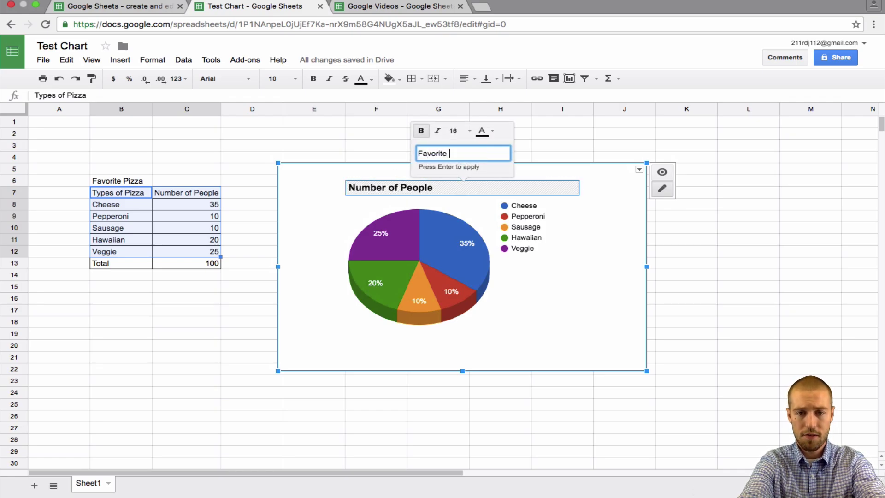
type("Pizza")
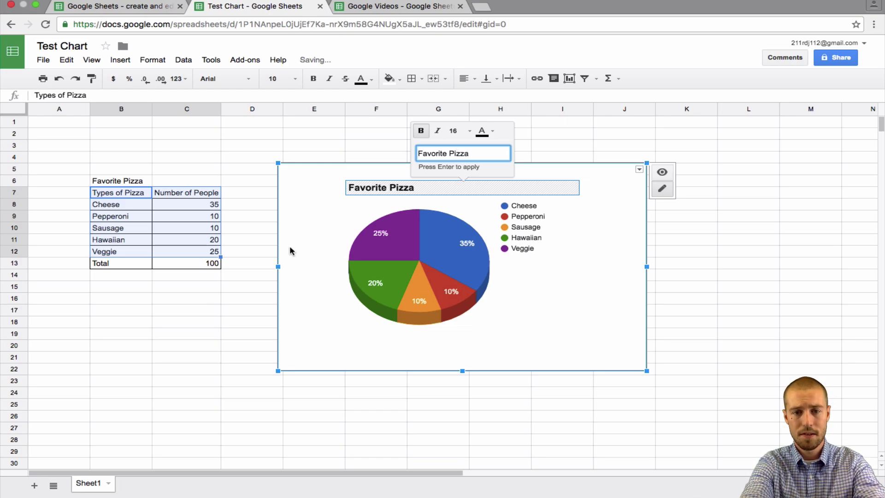
left_click(311, 212)
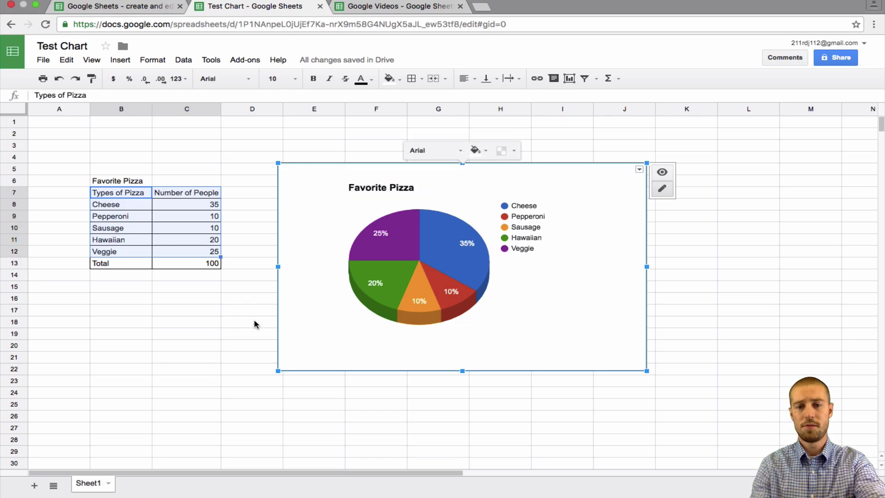